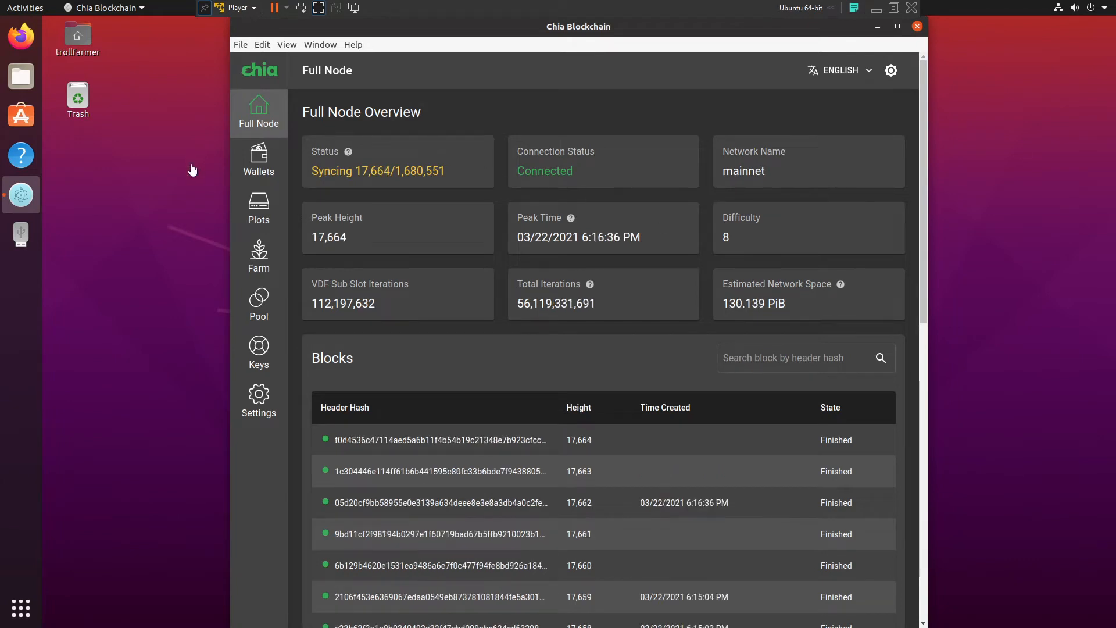
Add the MEME drive as an existing plot directory on the Plots page and close the dialog
click(268, 211)
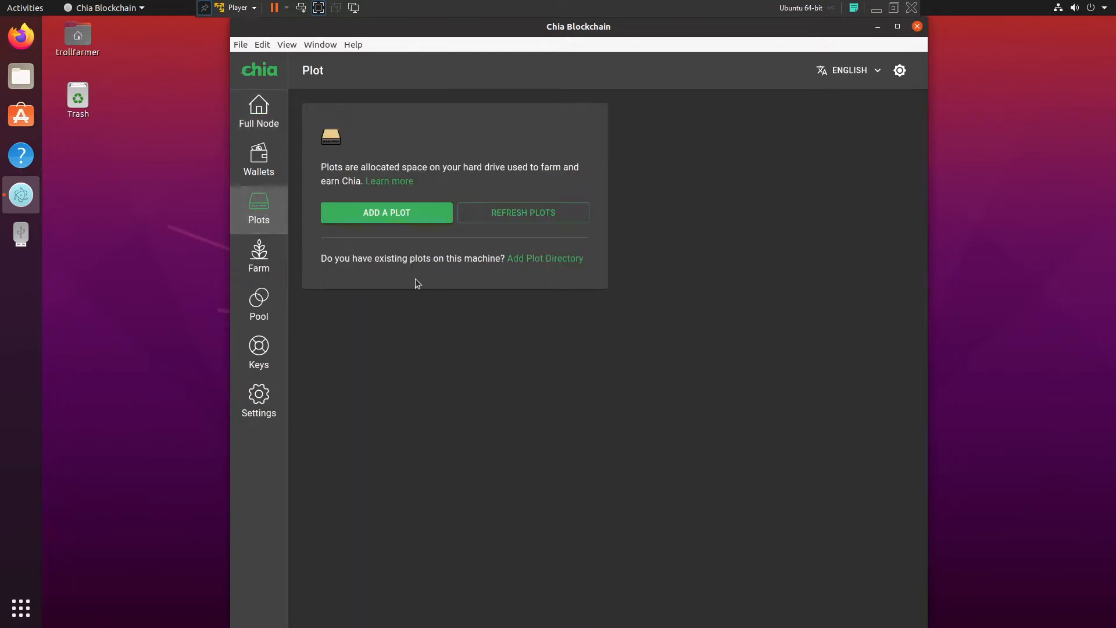
click(548, 263)
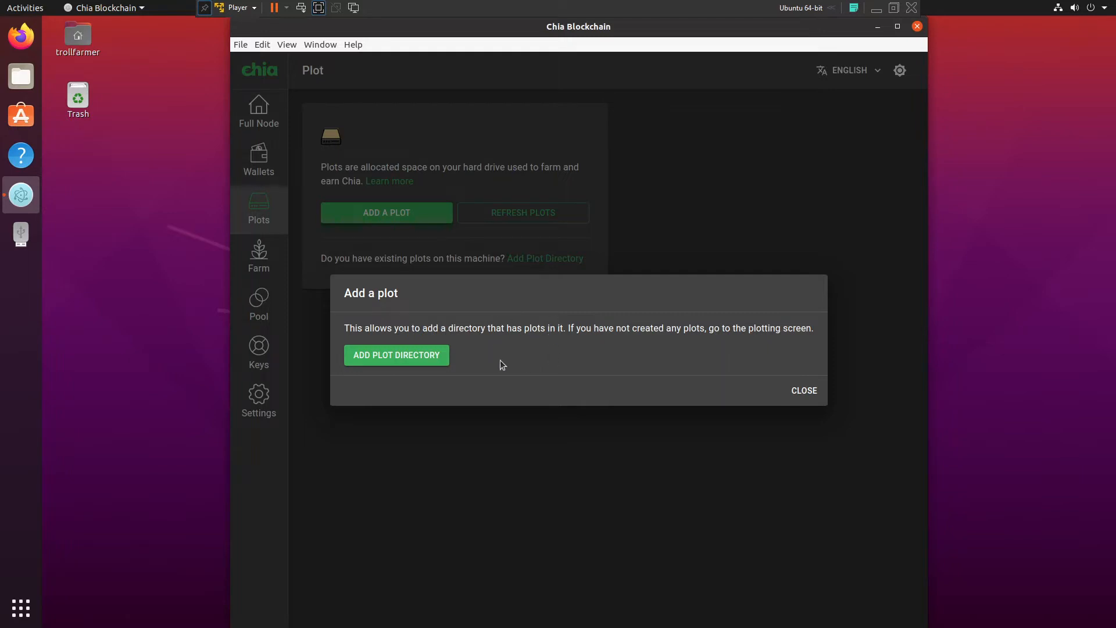
click(357, 360)
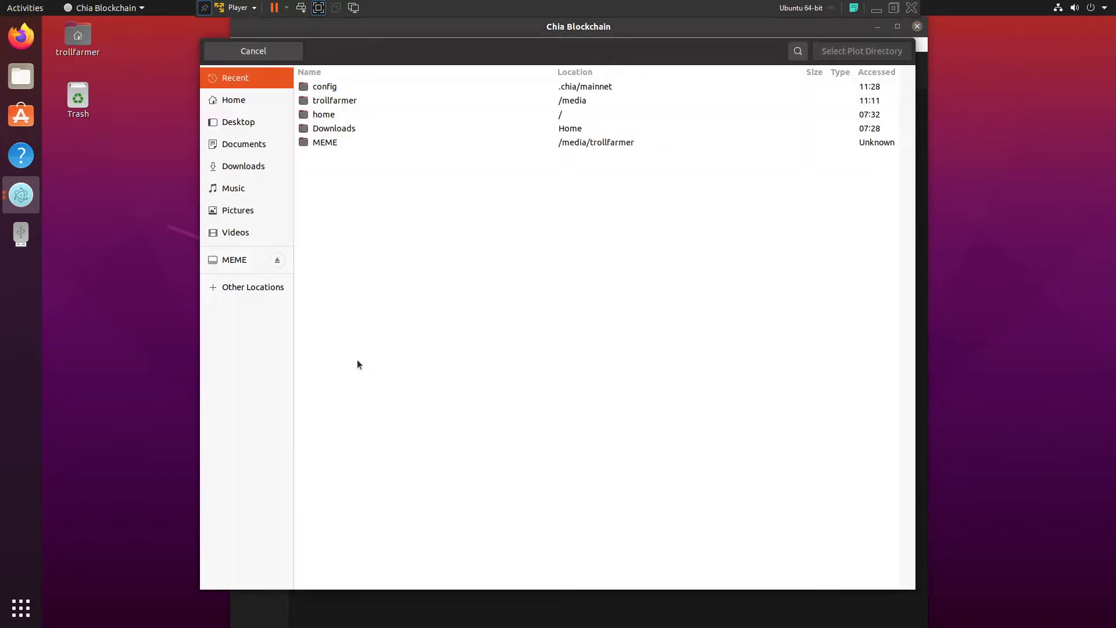
click(233, 260)
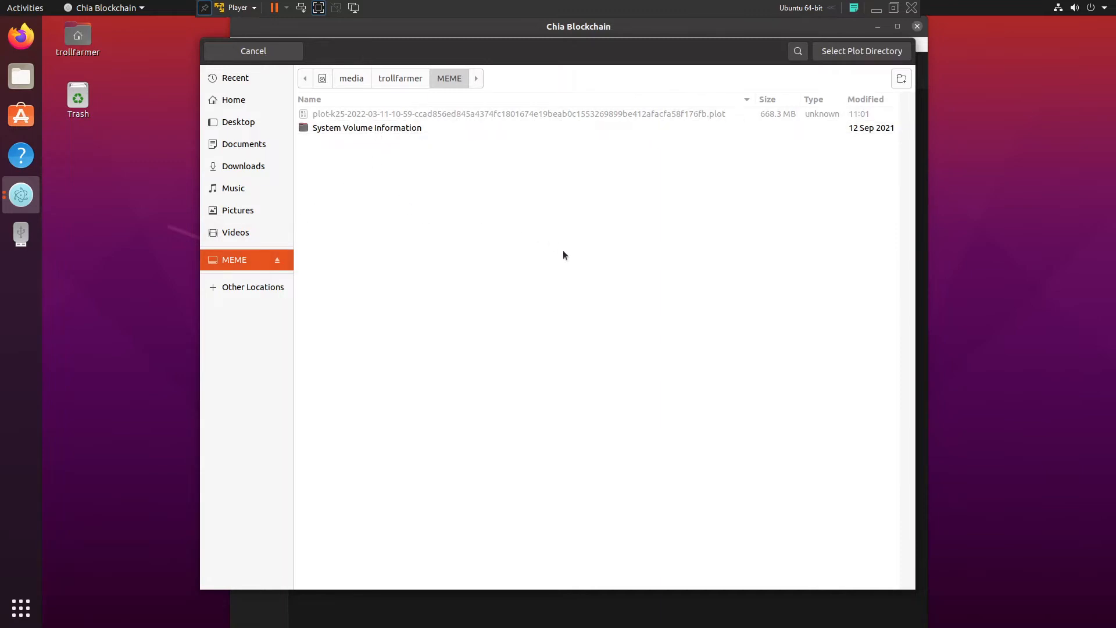
click(843, 54)
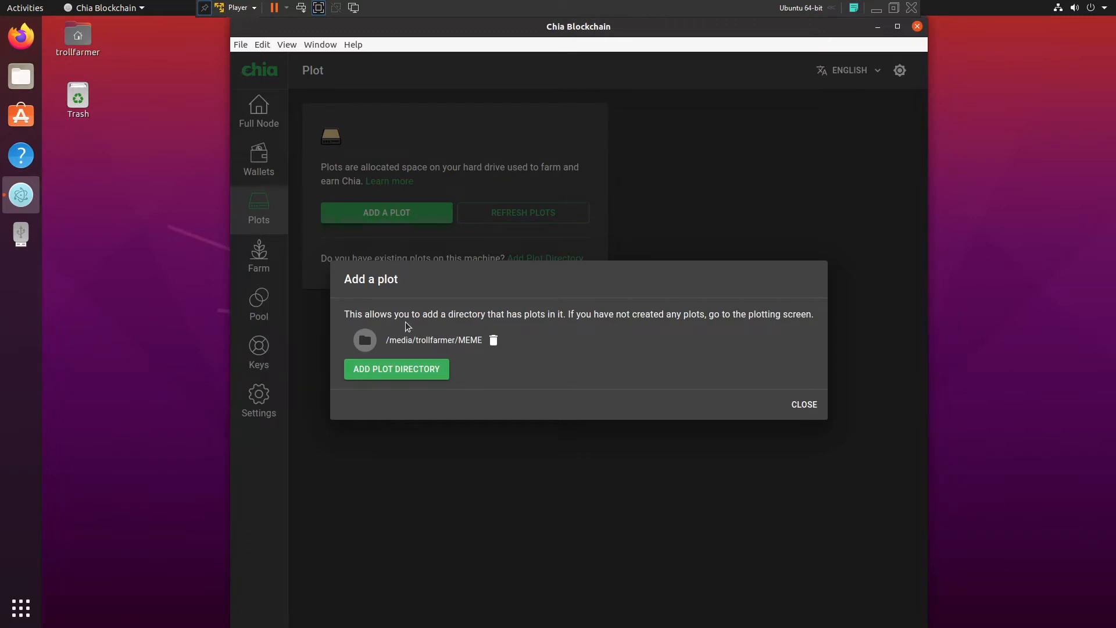
click(801, 403)
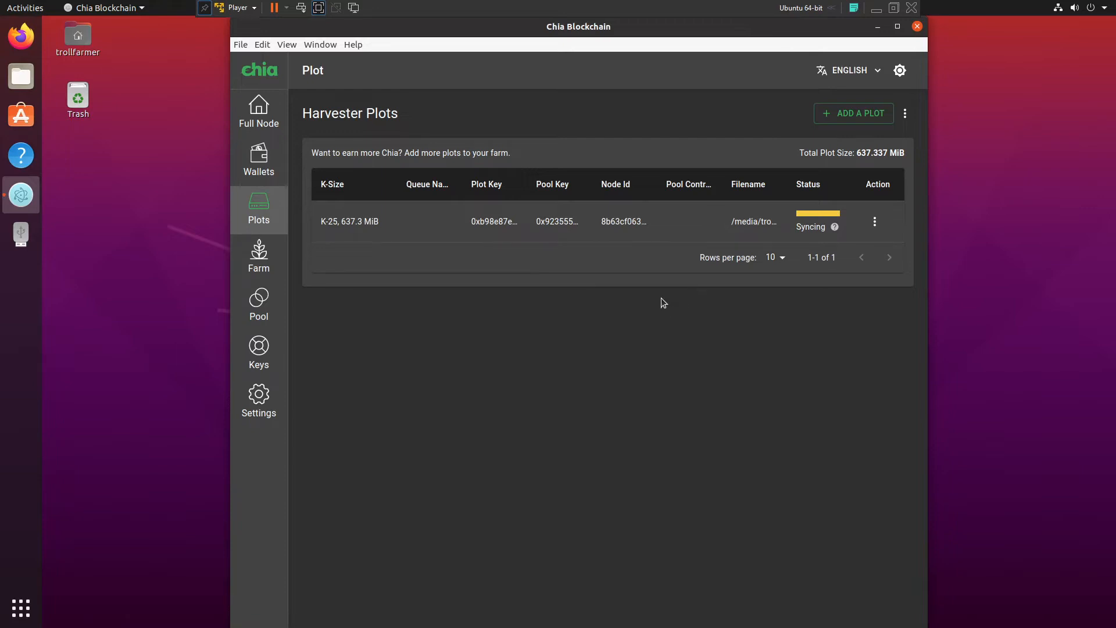
Remove /media/trollfarmer/MEME from the list of plot directories and close the dialog
click(907, 115)
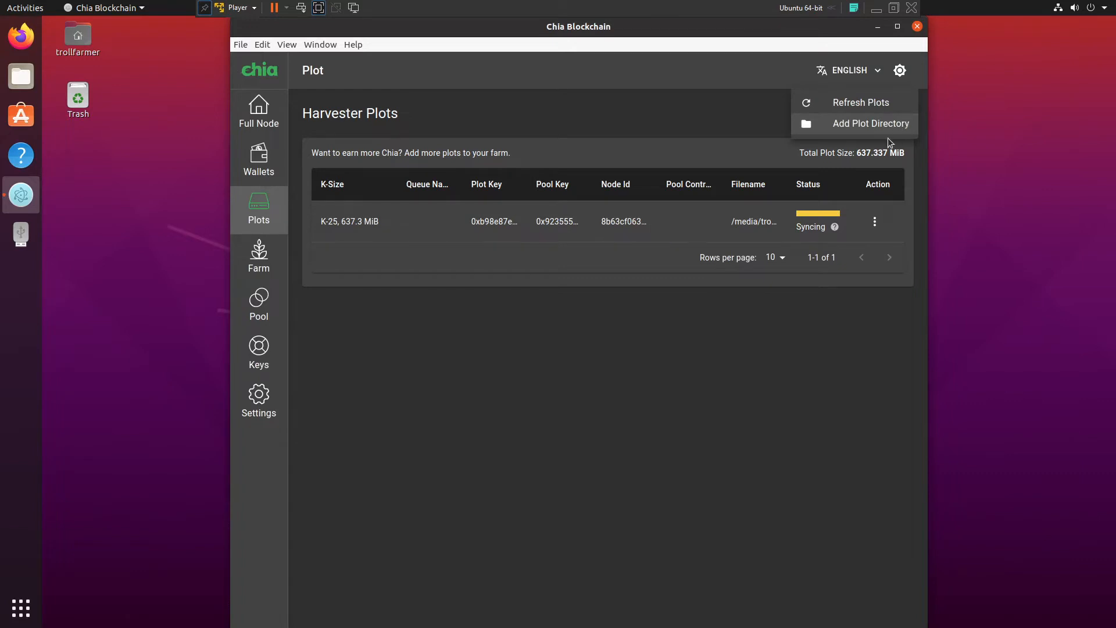
click(866, 121)
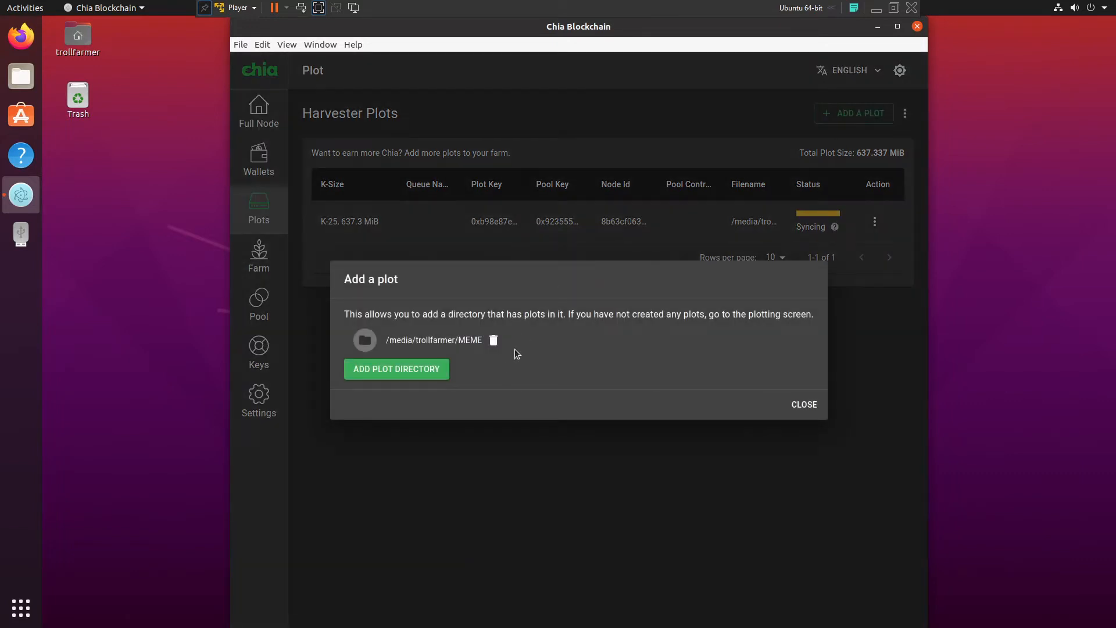
click(495, 338)
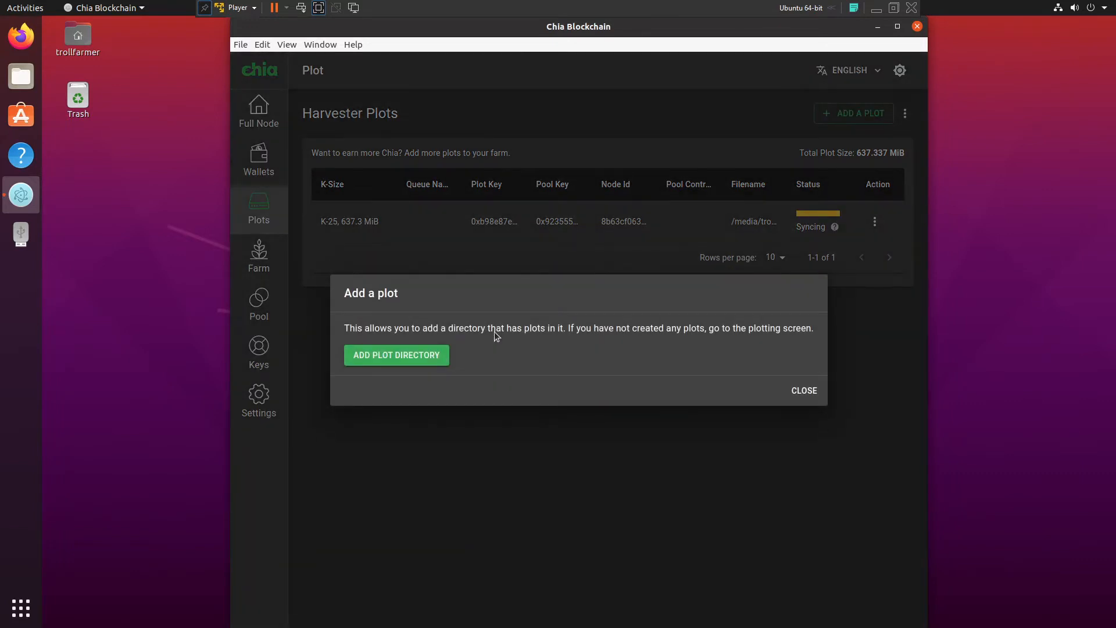
click(810, 390)
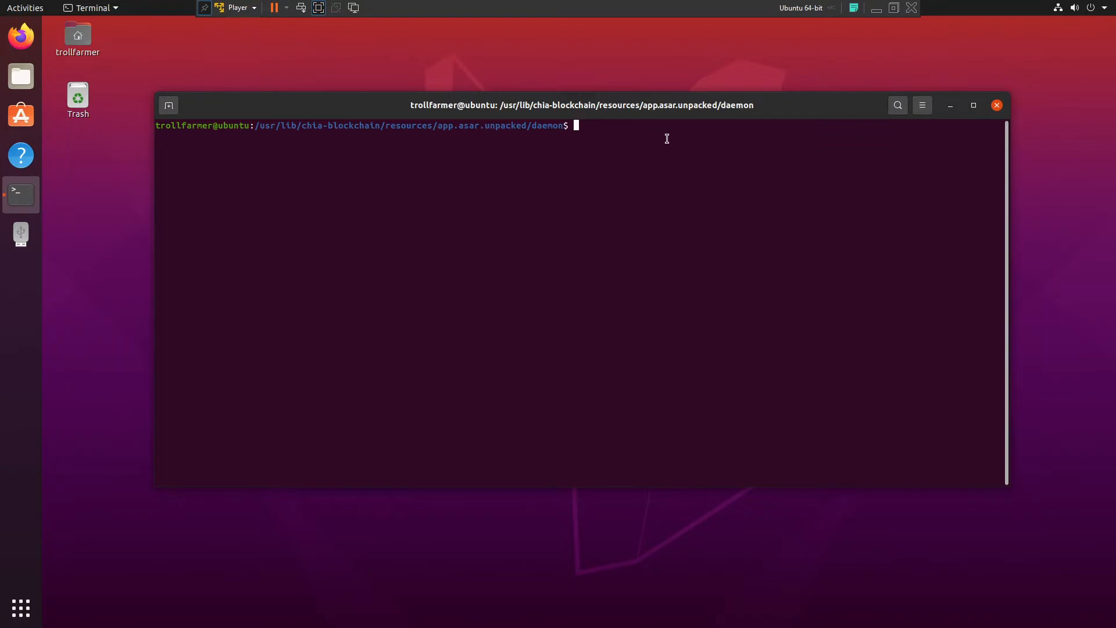
Enter the command "./chia plots add -d" in the terminal without running it, and open the MEME drive in a new file window
text(./chia plots add -d)
right_click(21, 235)
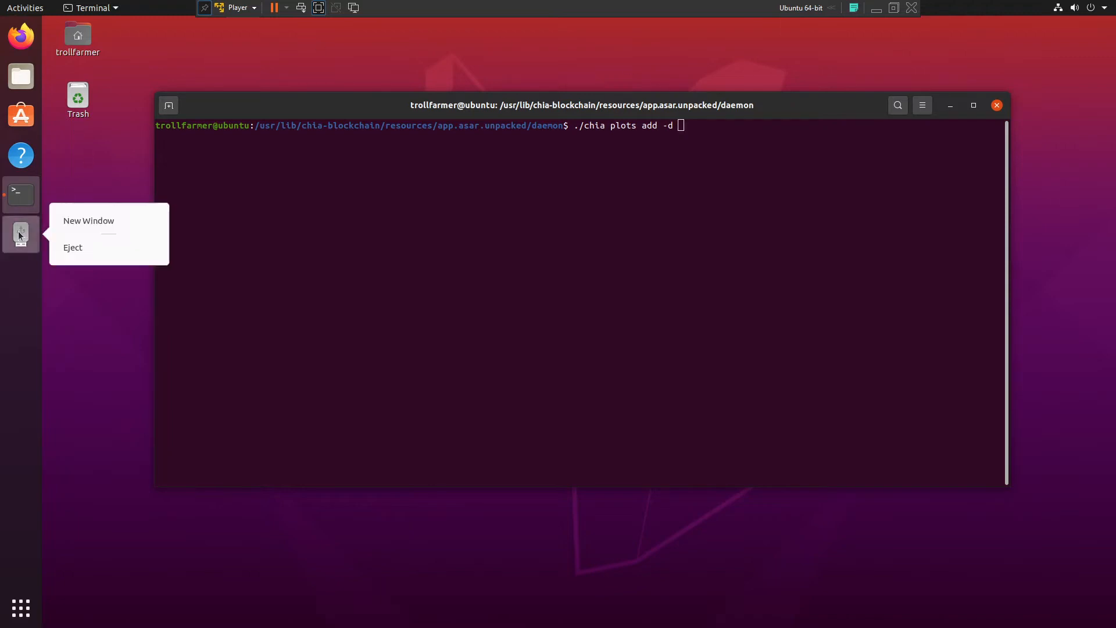
click(19, 239)
right_click(19, 240)
click(76, 217)
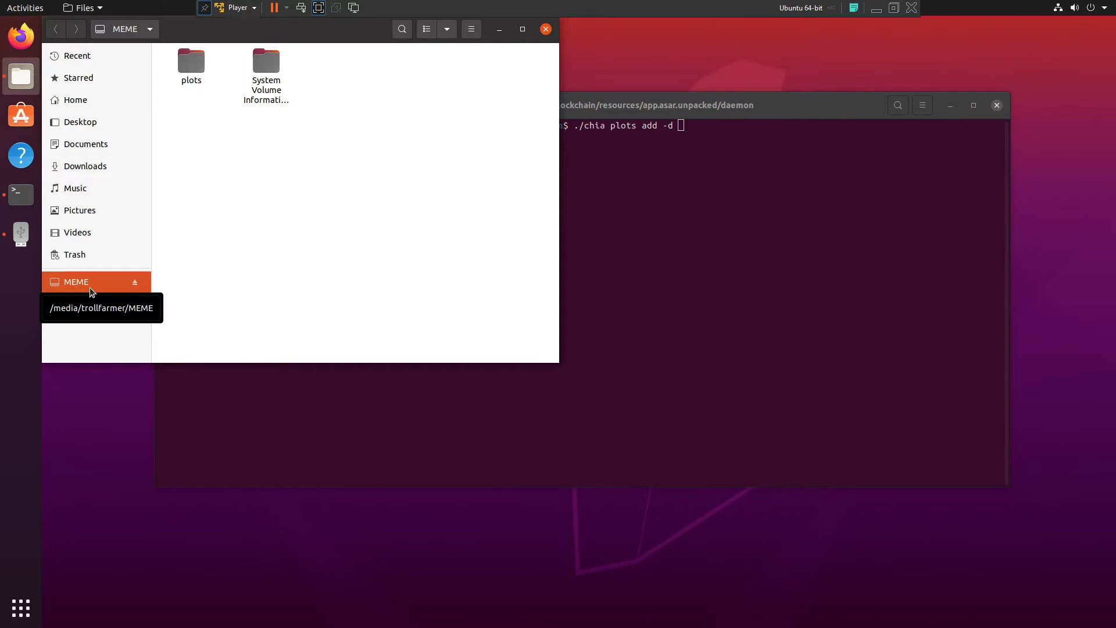
Copy the plots folder on MEME, paste its path /media/trollfarmer/MEME/plots after the terminal command and run it
click(185, 68)
right_click(184, 68)
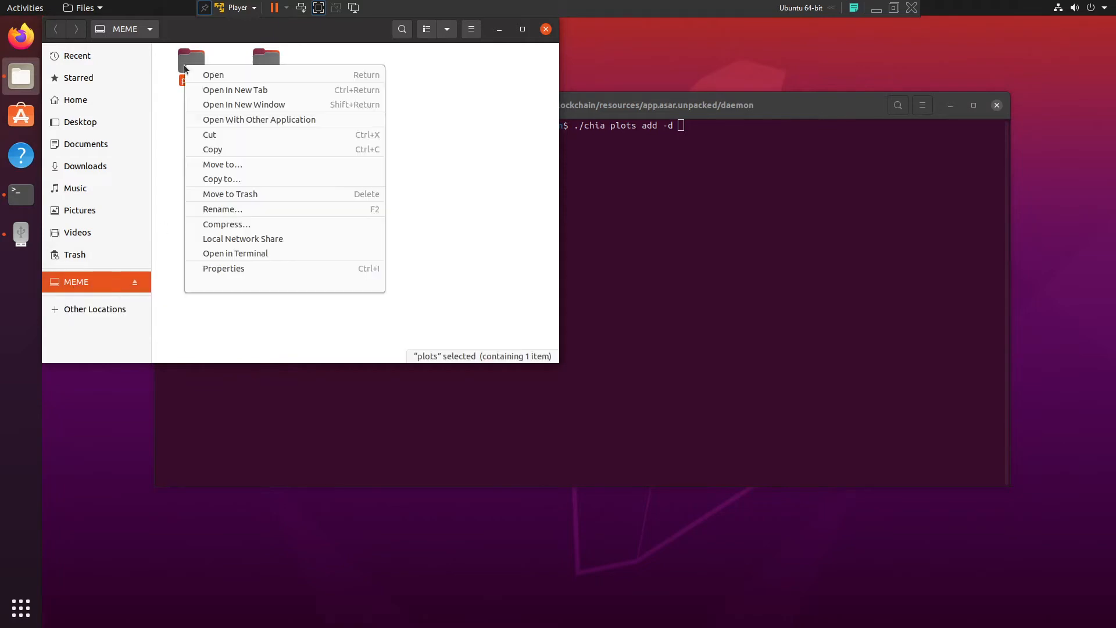
click(222, 149)
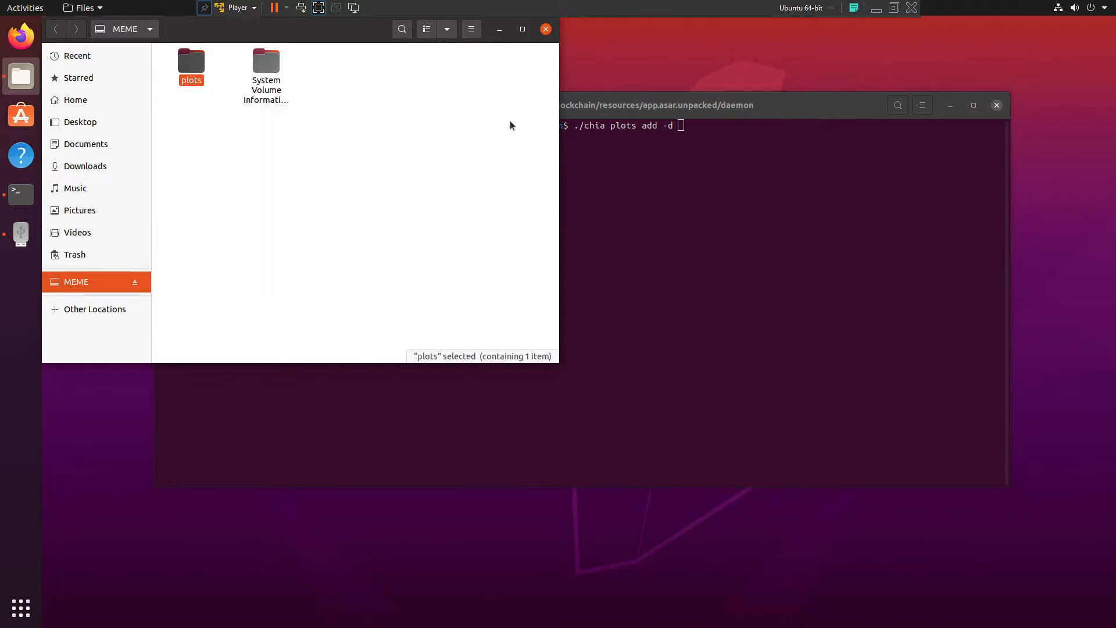
click(681, 125)
right_click(682, 126)
click(734, 165)
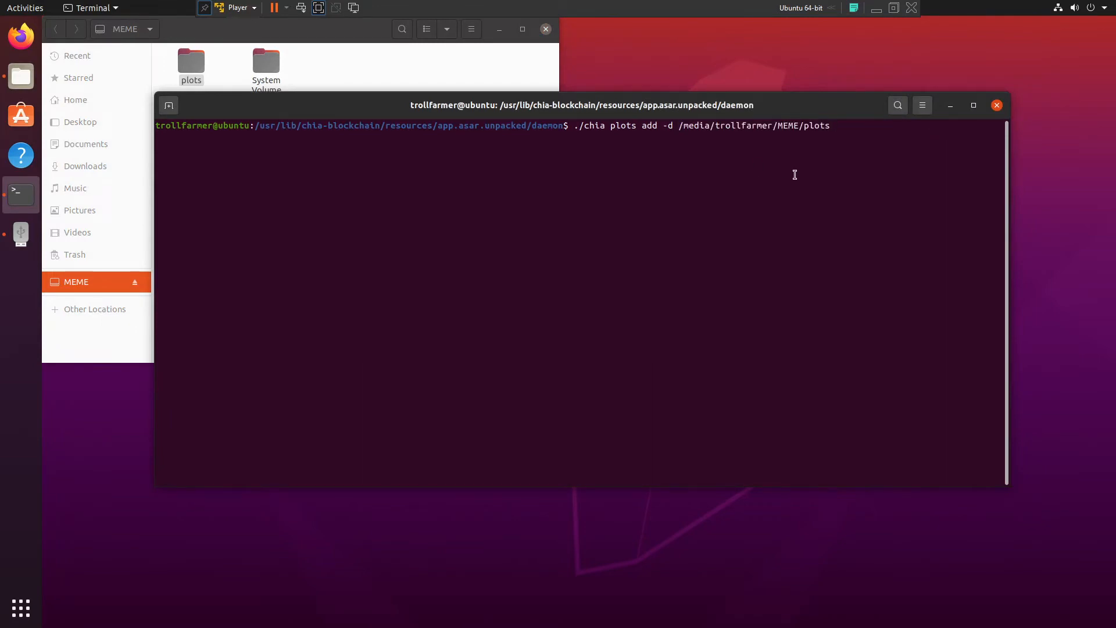
key(Return)
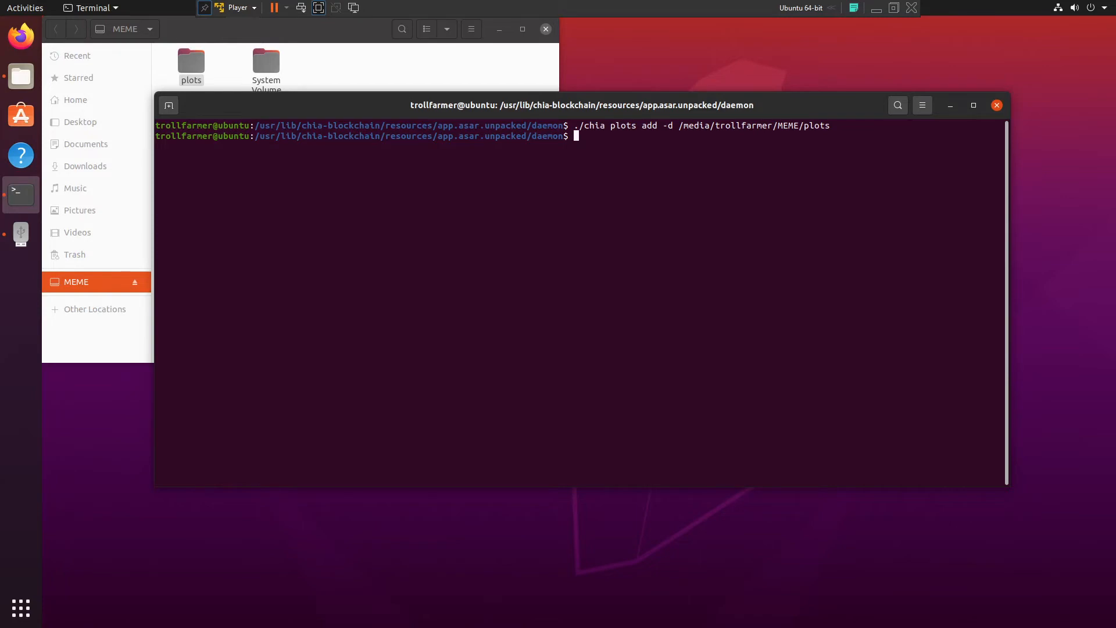
Run "./chia plots remove -d /media/trollfarmer/MEME/plots" in the terminal to remove that plot directory
text(.)
text(/chia plots remove -d /media/trollf)
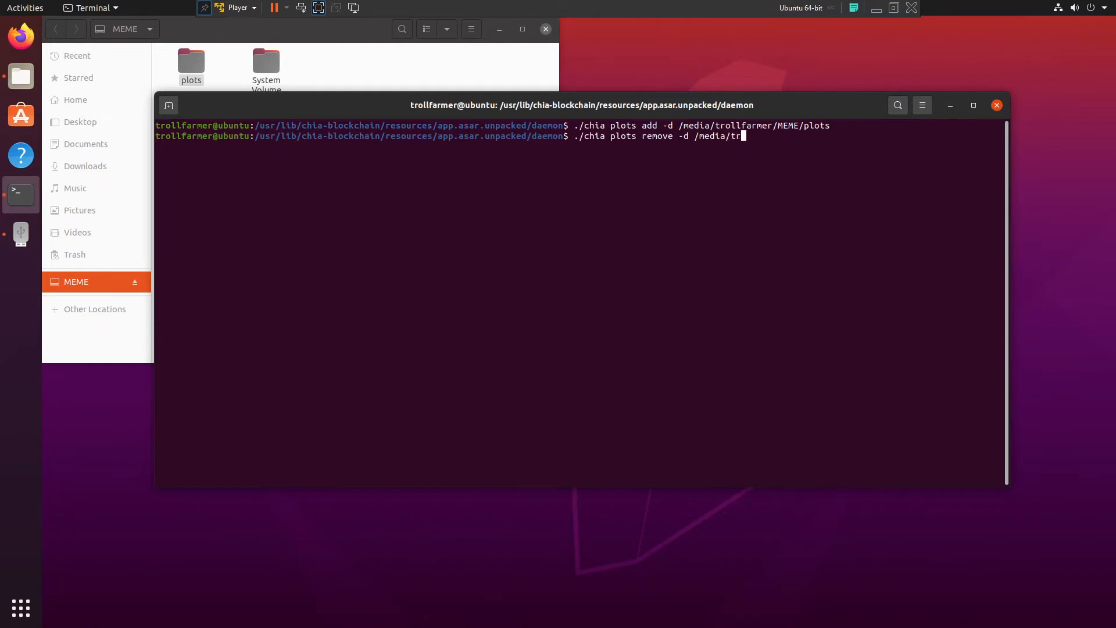
text(armer/MEME/plots)
key(Return)
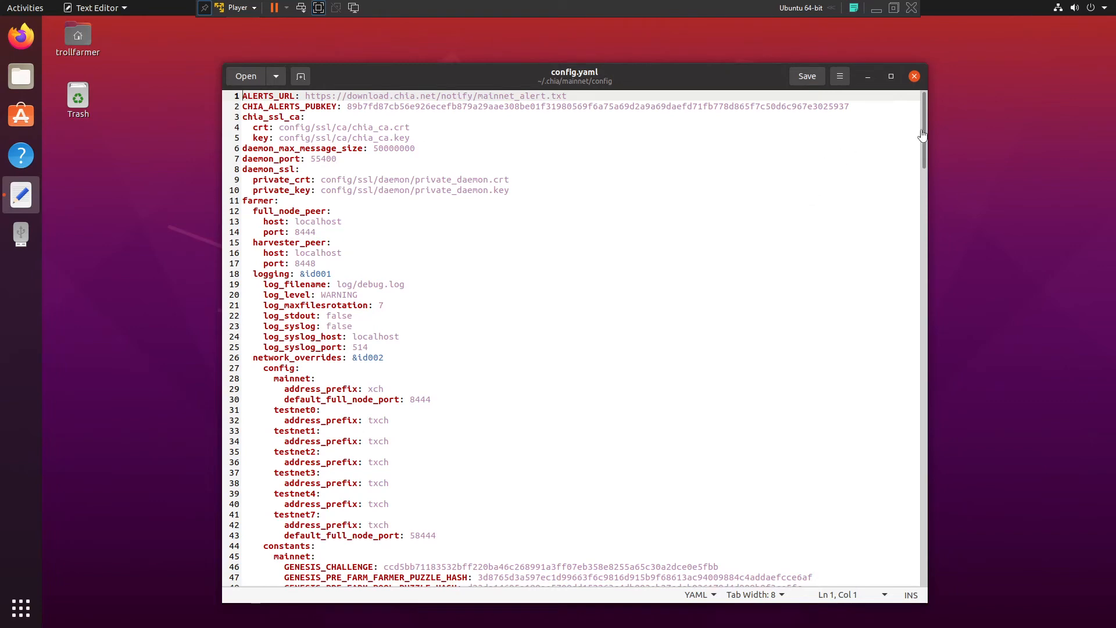
Delete the empty brackets after plot_directories in the harvester section of config.yaml and start a new line below it
drag(926, 139, 948, 399)
drag(253, 341, 370, 355)
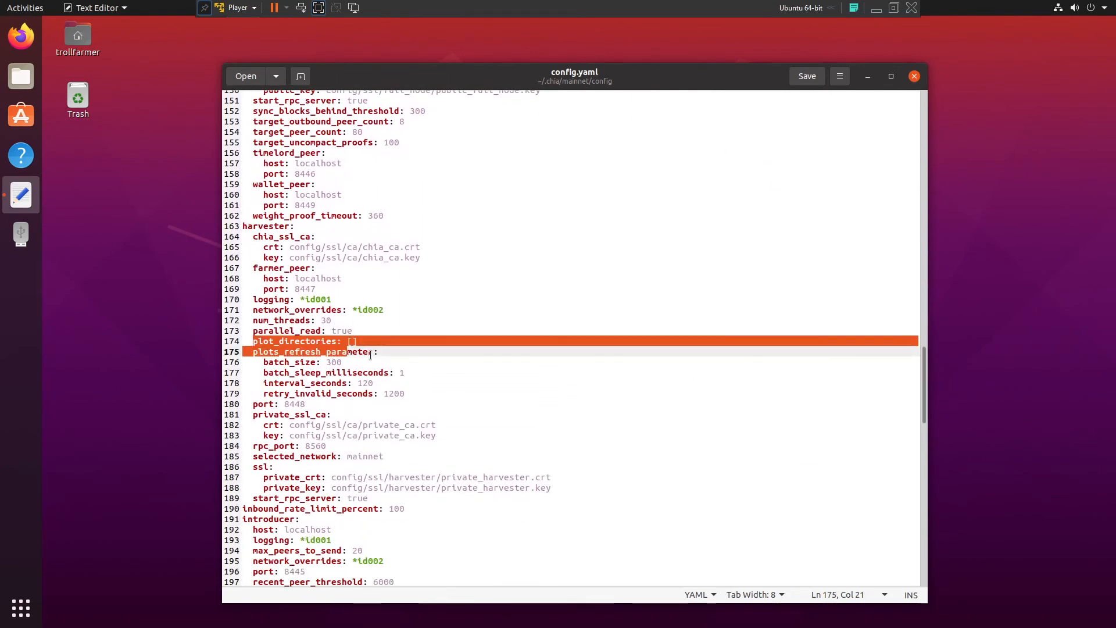
click(373, 341)
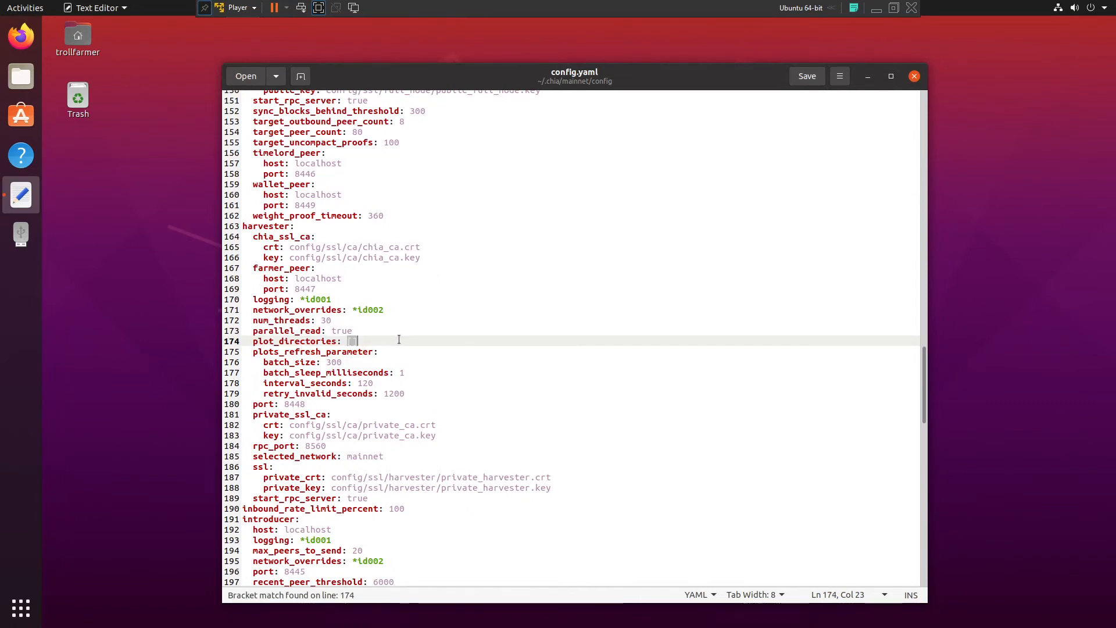
key(BackSpace)
key(BackSpace)
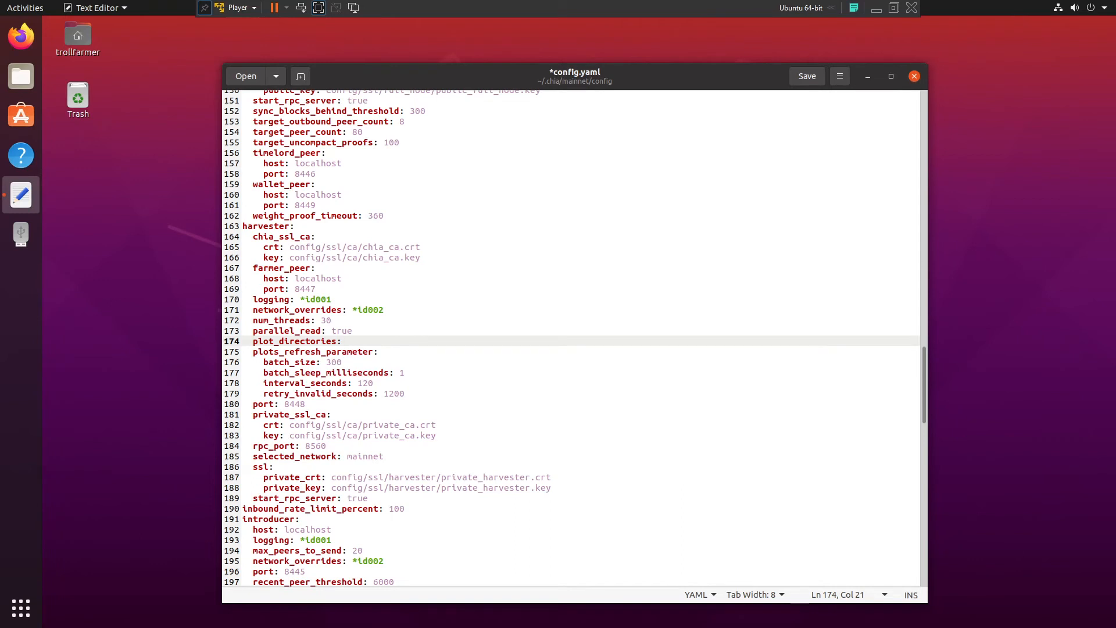
key(Return)
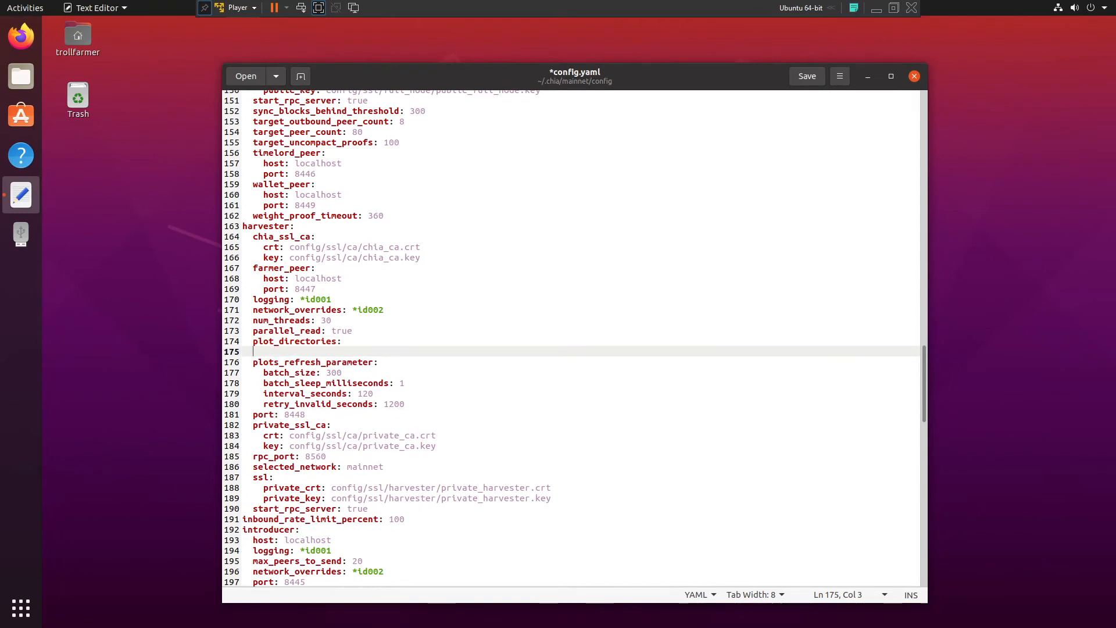
Enter "- /media/trollfarmer/MEME" under plot_directories, add a line break and save config.yaml
text(- /media/trollfarmer/)
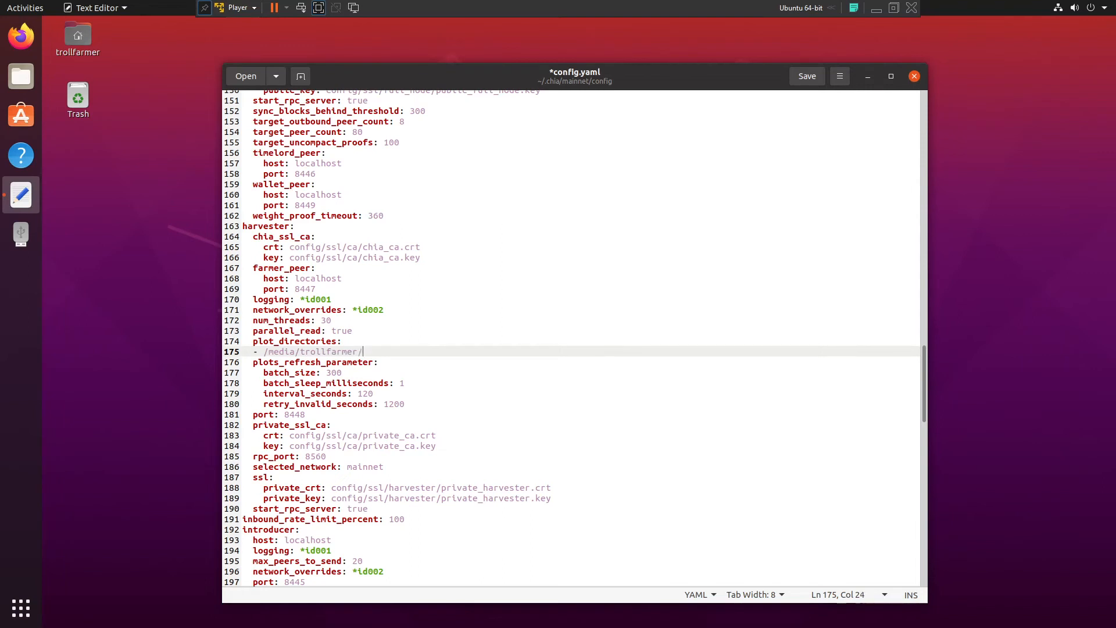
text(MEME)
key(Return)
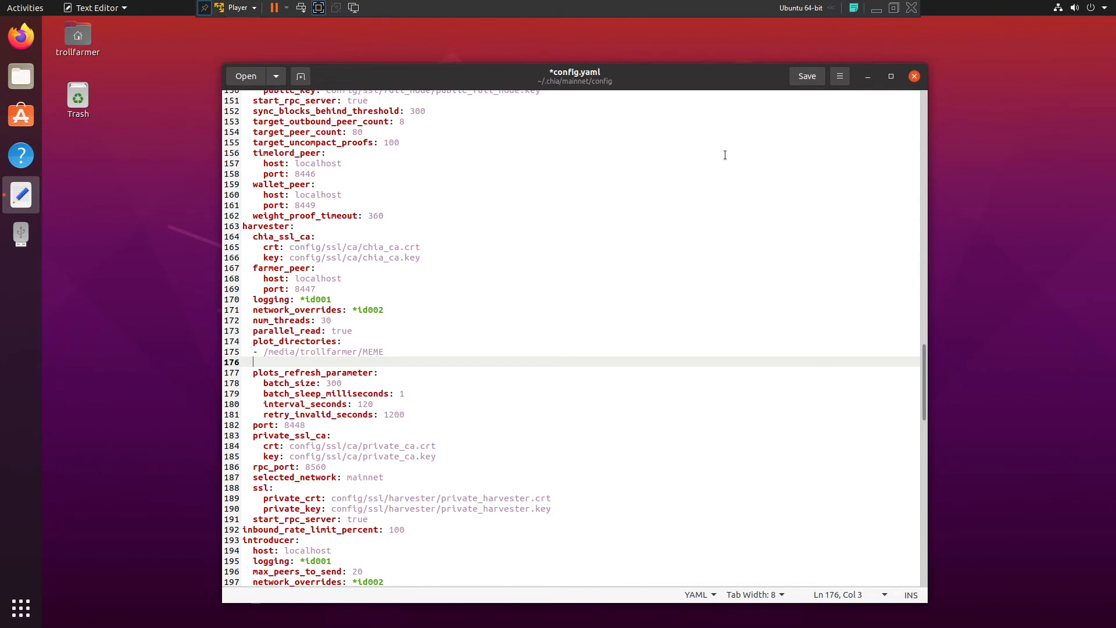
click(818, 77)
click(813, 77)
Delete the "- /media/trollfarmer/MEME" entry under plot_directories in config.yaml
drag(254, 352, 408, 358)
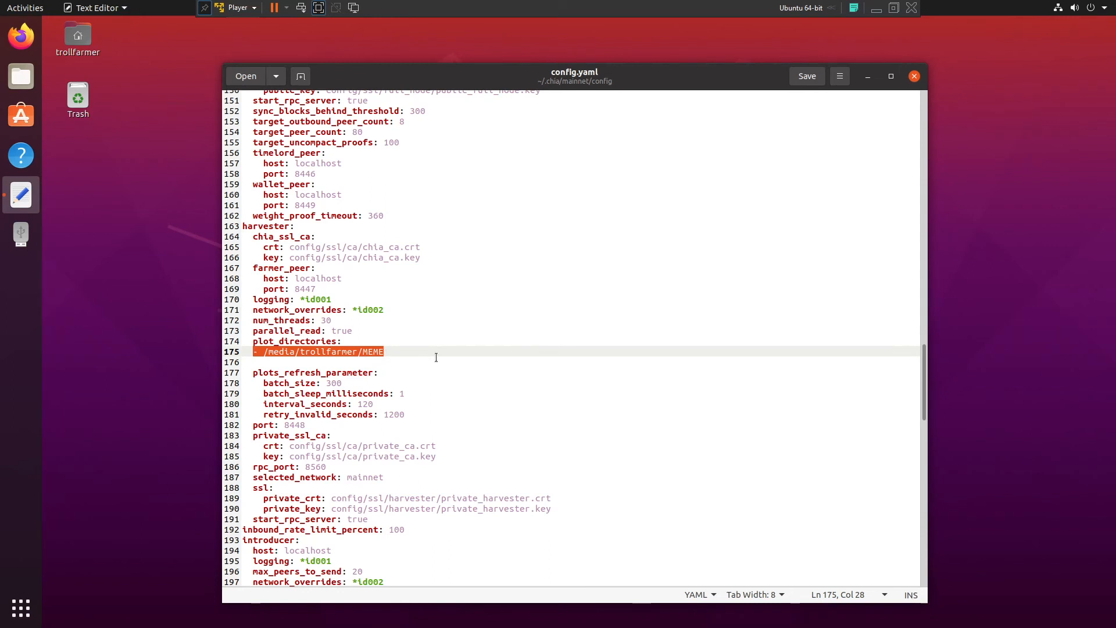
key(BackSpace)
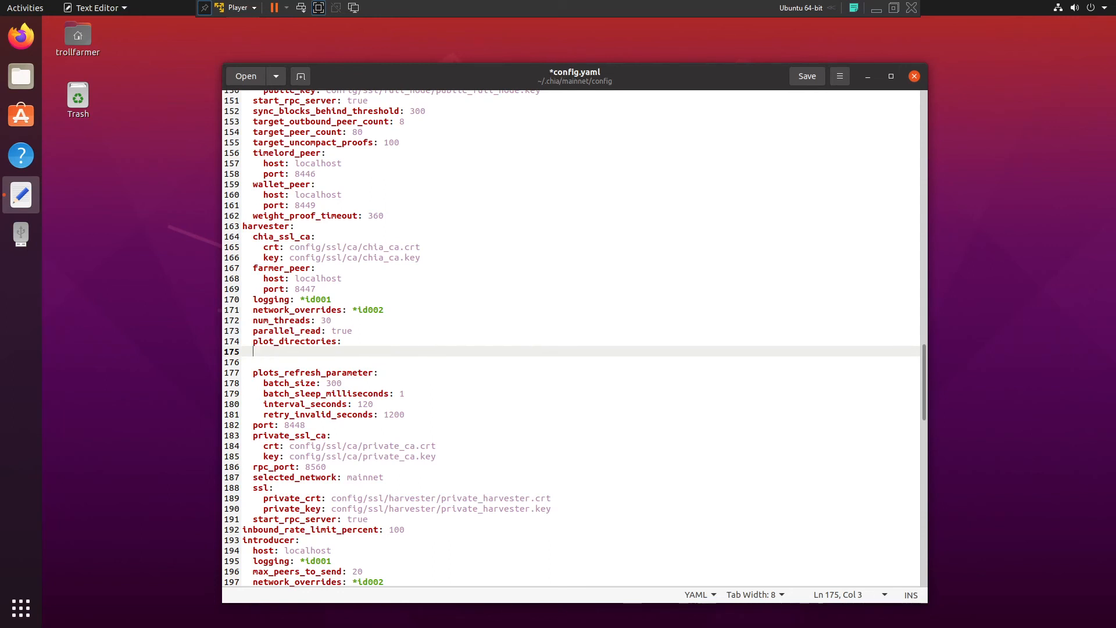